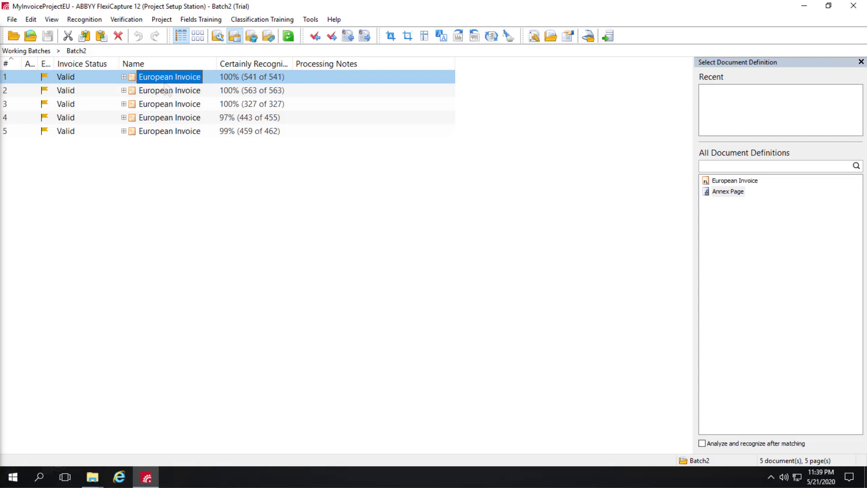
Step: Open Batch2's first European Invoice and scroll to its Line Items table with green quantity cells
{"action": "double_click", "coordinate": [165, 77]}
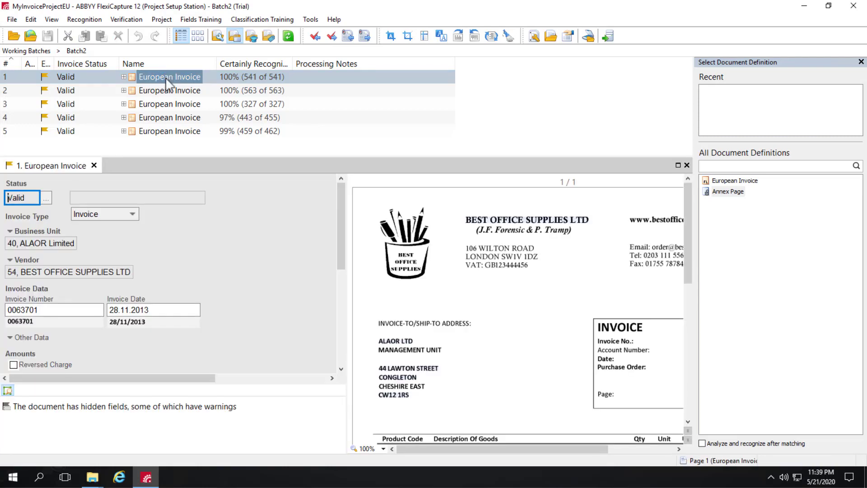
{"action": "left_click_drag", "start_coordinate": [341, 242], "coordinate": [337, 326]}
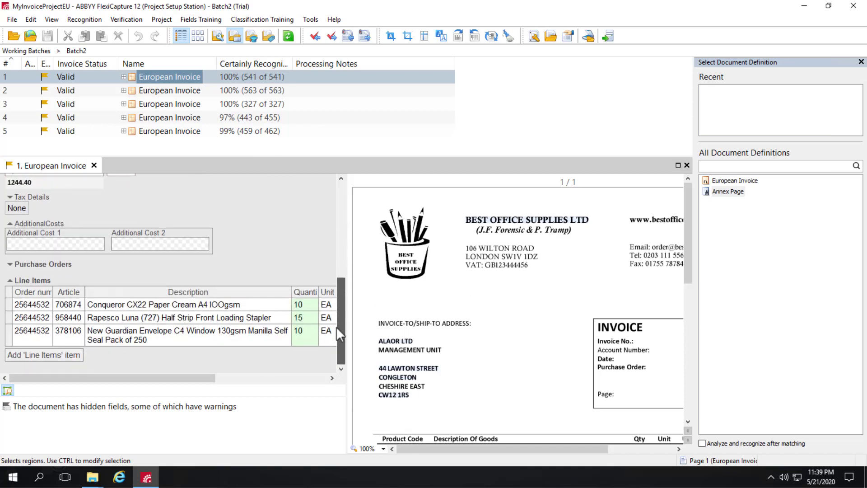
{"action": "left_click_drag", "start_coordinate": [189, 378], "coordinate": [167, 367]}
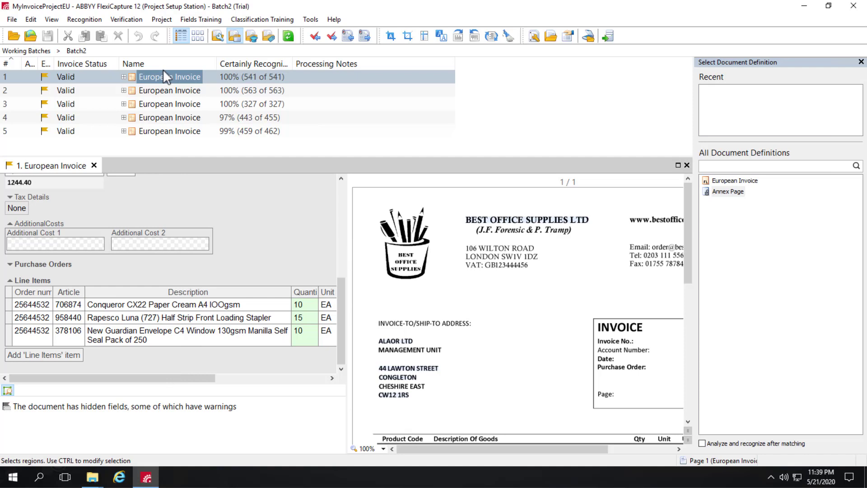
Step: Open the European Invoice document definition for editing from the project's Document Definitions list
{"action": "left_click", "coordinate": [161, 19]}
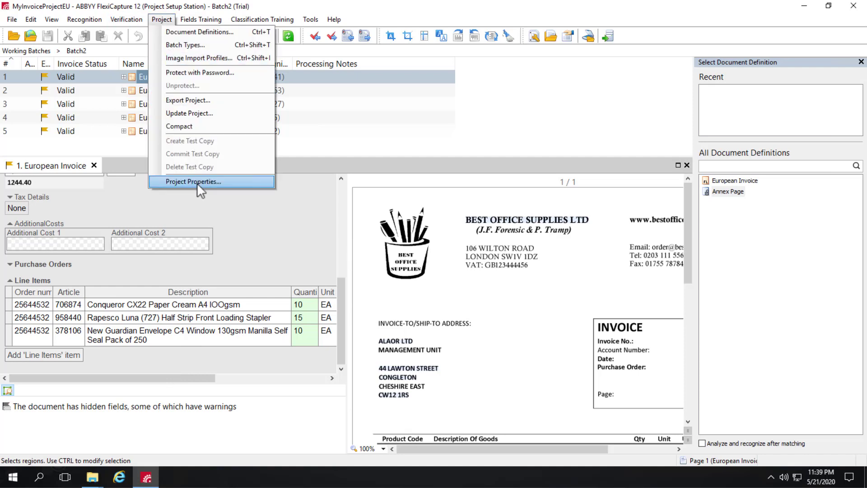
{"action": "left_click", "coordinate": [167, 31]}
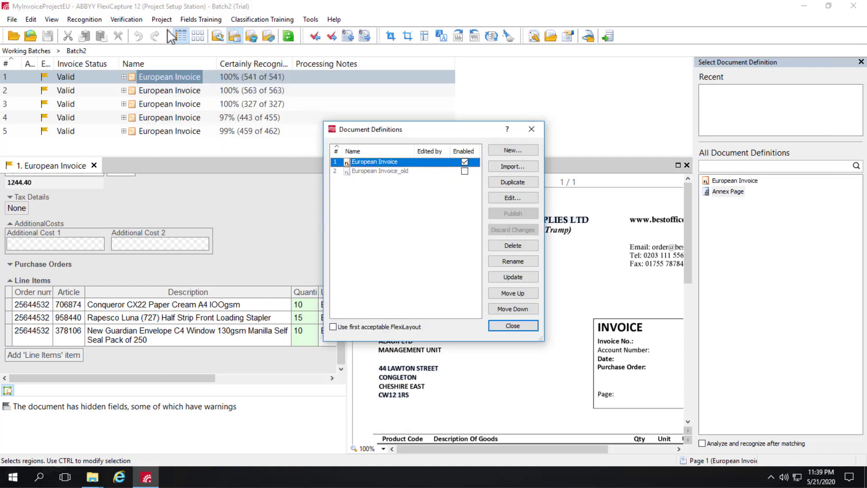
{"action": "left_click", "coordinate": [515, 199]}
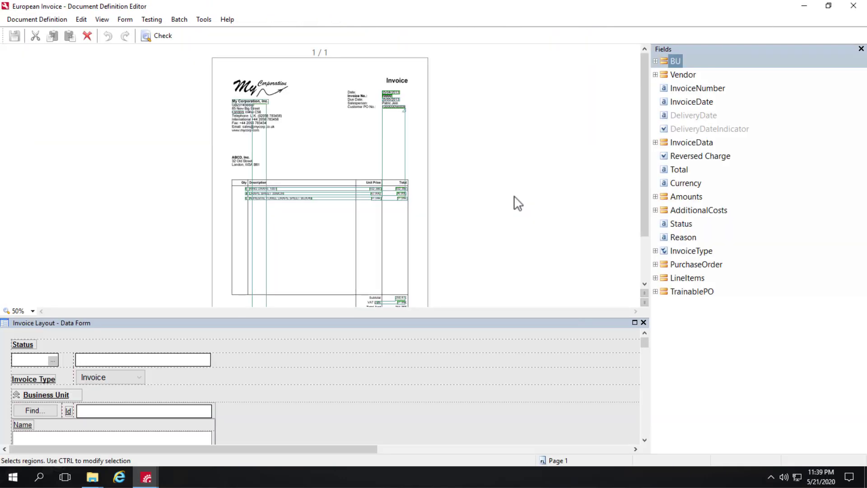
Step: Check the Invoice Settings additional fields for purchase order matching and line items, then cancel without changes
{"action": "left_click", "coordinate": [42, 19]}
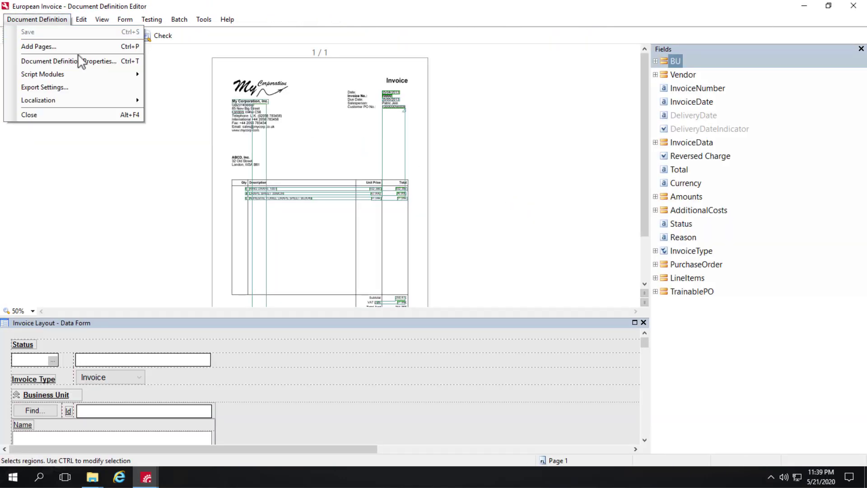
{"action": "left_click", "coordinate": [86, 62]}
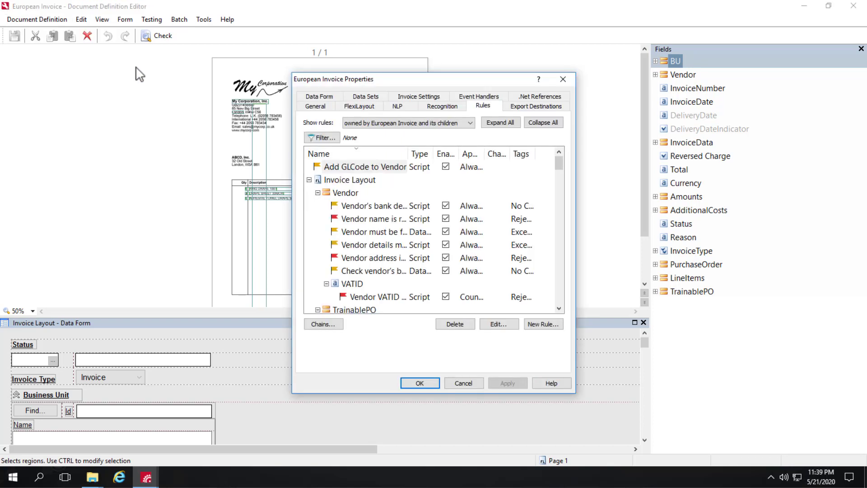
{"action": "left_click", "coordinate": [424, 96]}
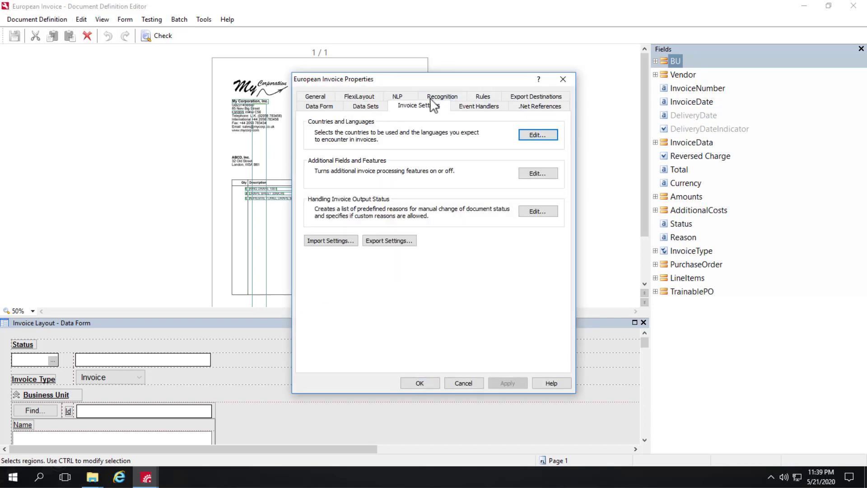
{"action": "left_click", "coordinate": [536, 173]}
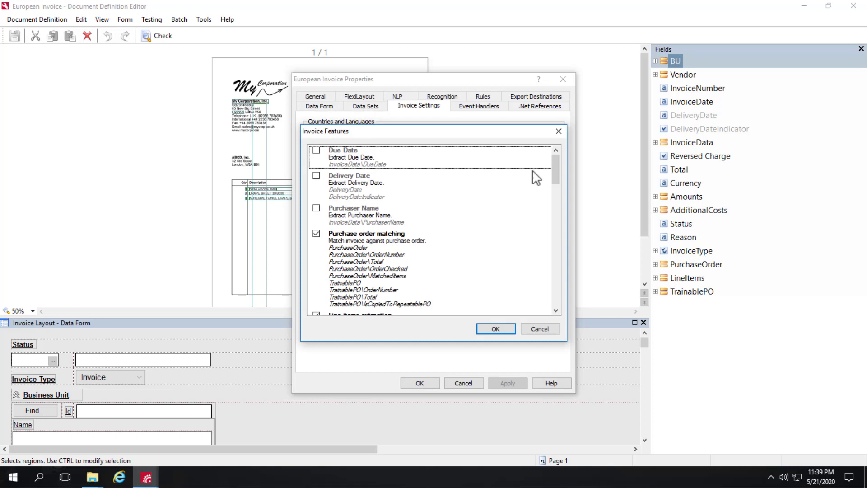
{"action": "left_click_drag", "start_coordinate": [554, 171], "coordinate": [551, 186]}
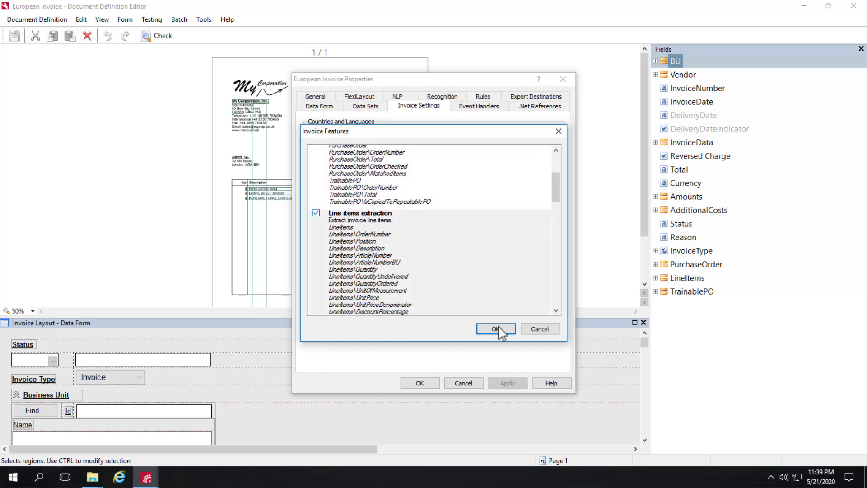
{"action": "left_click", "coordinate": [546, 332]}
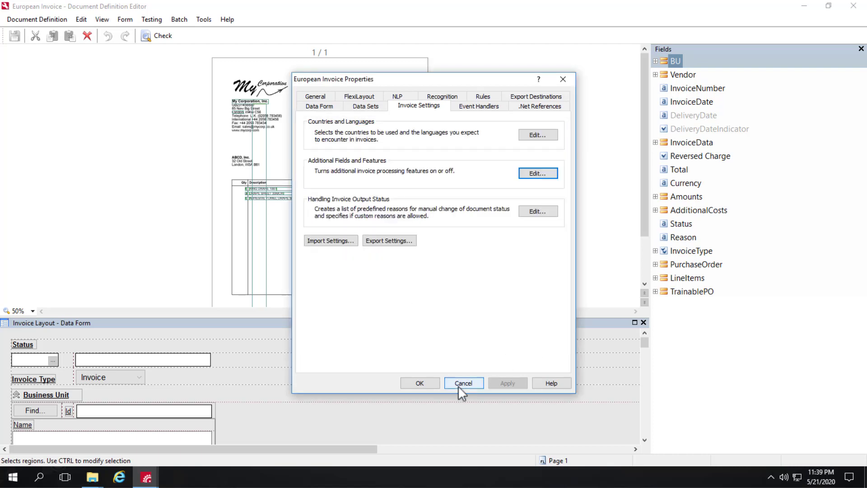
{"action": "left_click", "coordinate": [458, 384]}
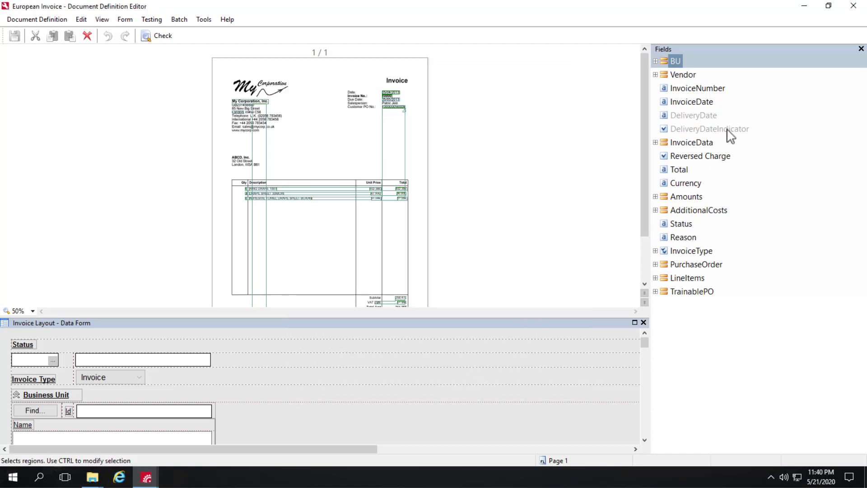
Step: Close the definition editor, move the Document Definitions list aside, and reopen European Invoice for editing
{"action": "left_click", "coordinate": [853, 6]}
{"action": "left_click", "coordinate": [854, 9]}
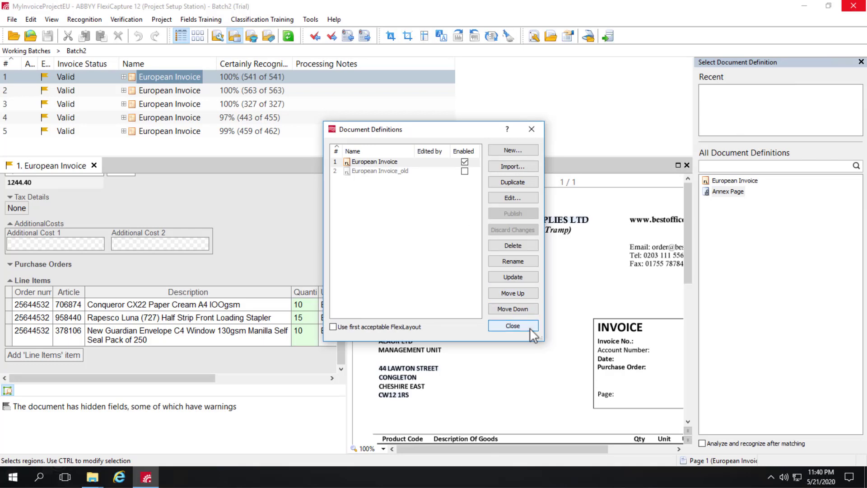
{"action": "left_click_drag", "start_coordinate": [461, 130], "coordinate": [626, 107]}
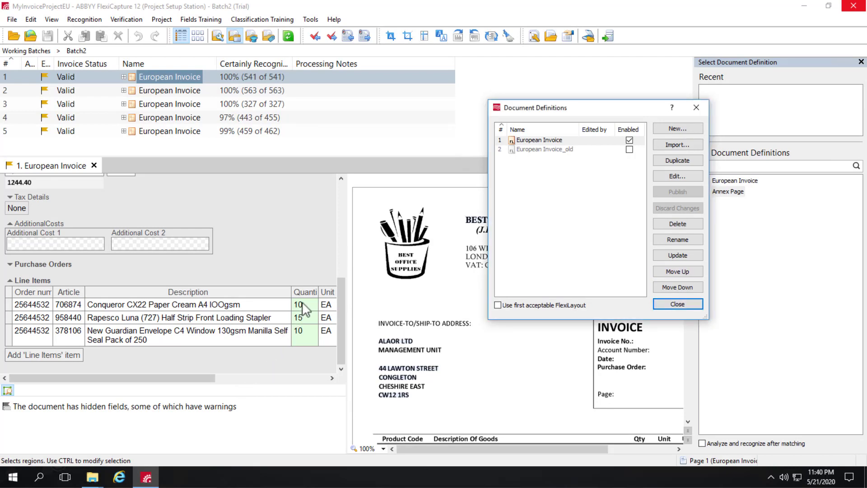
{"action": "left_click", "coordinate": [676, 174]}
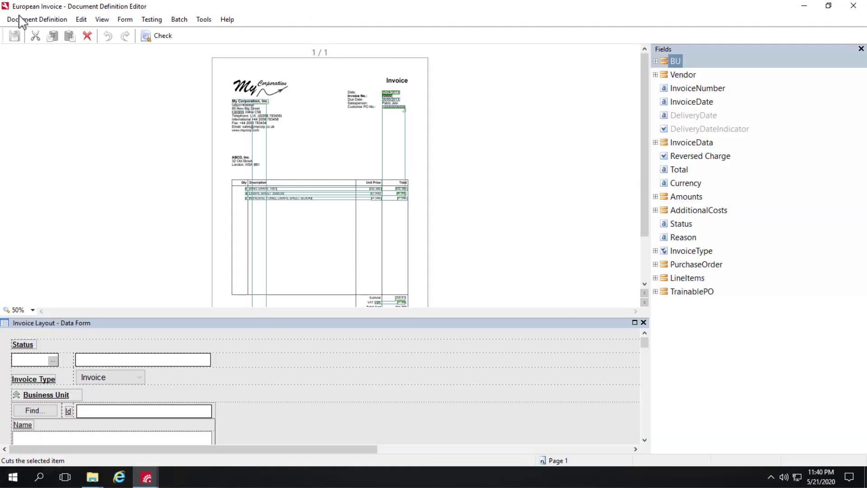
Step: Browse the 39 PurchaseOrdersItems records in the European Invoice definition's Data Sets
{"action": "left_click", "coordinate": [28, 19]}
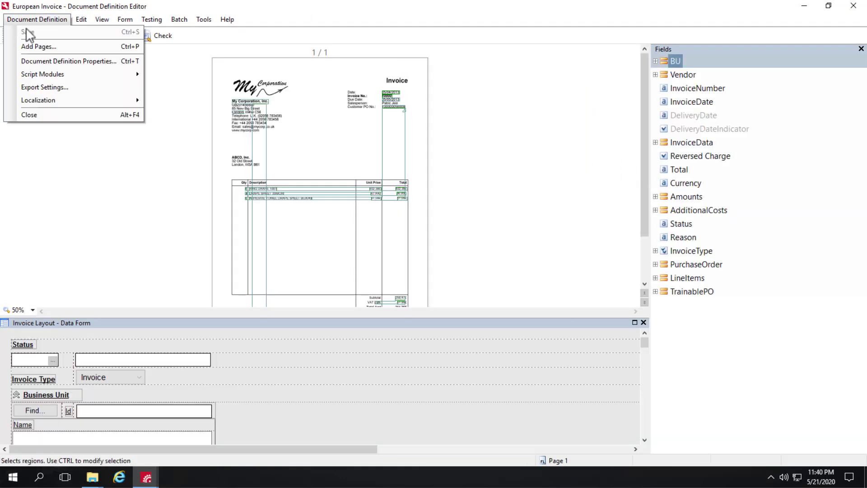
{"action": "left_click", "coordinate": [50, 62]}
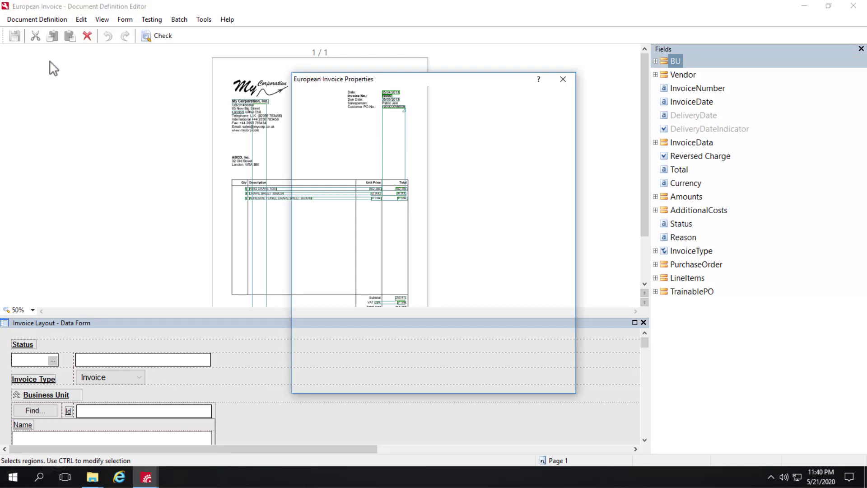
{"action": "left_click", "coordinate": [364, 106]}
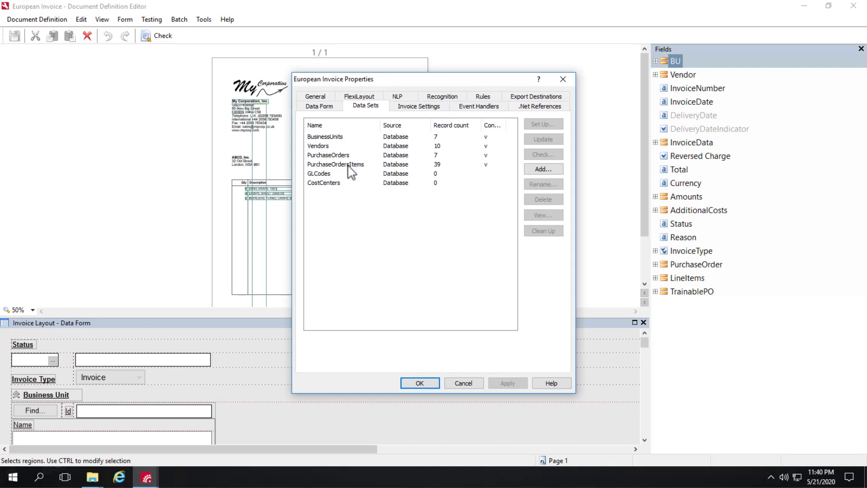
{"action": "left_click", "coordinate": [348, 165]}
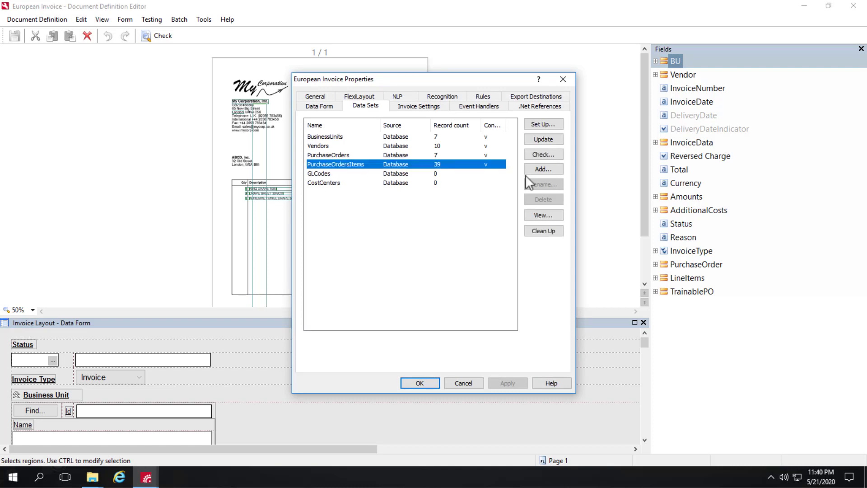
{"action": "left_click", "coordinate": [544, 216]}
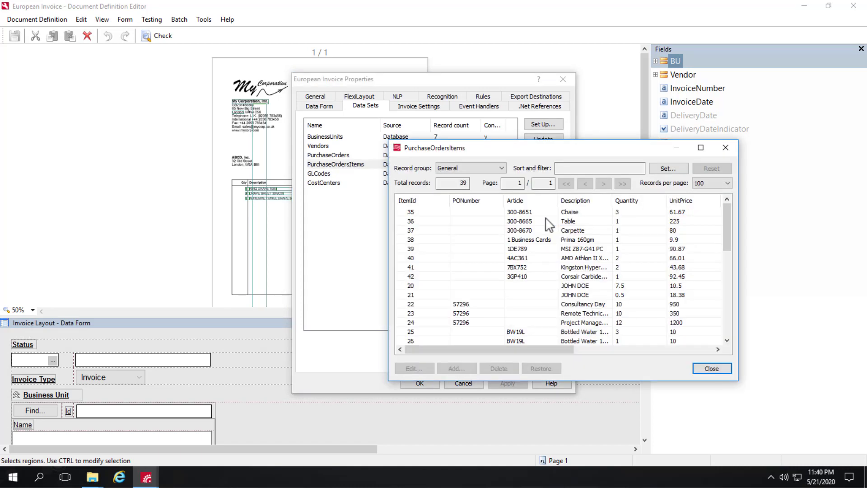
{"action": "left_click_drag", "start_coordinate": [553, 349], "coordinate": [533, 345]}
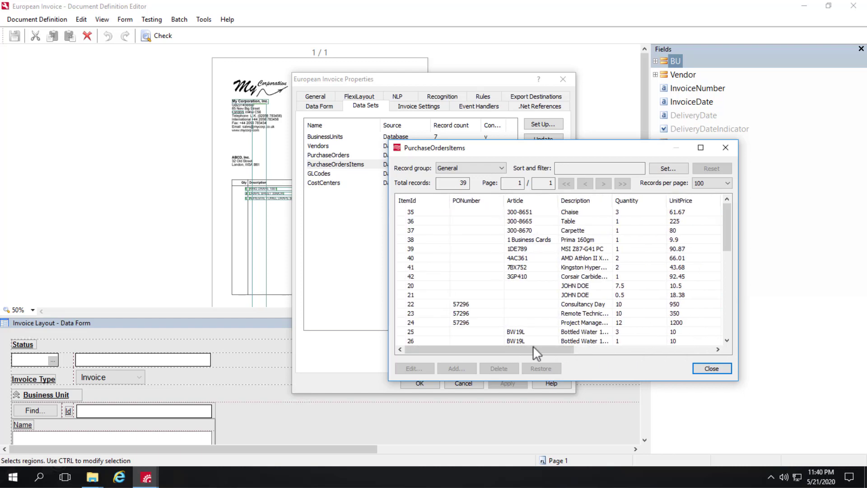
{"action": "left_click", "coordinate": [711, 368]}
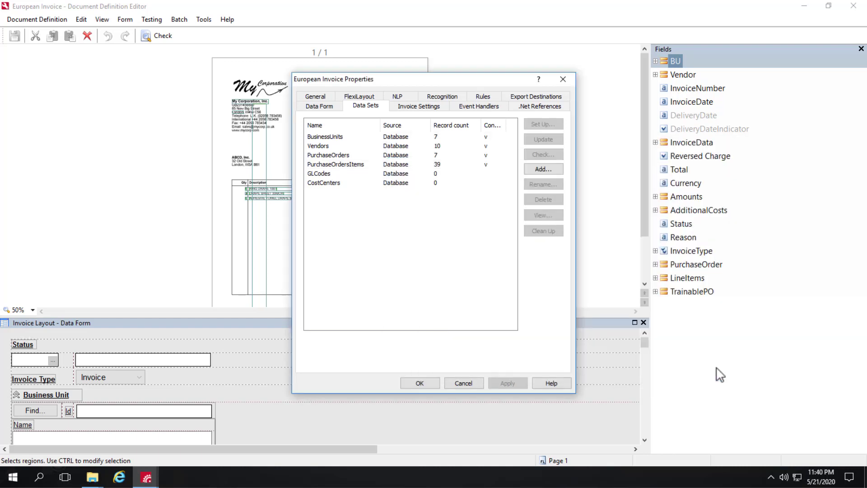
Step: Cancel the definition properties and open the LineItems field's Properties from the Fields tree
{"action": "left_click", "coordinate": [455, 383]}
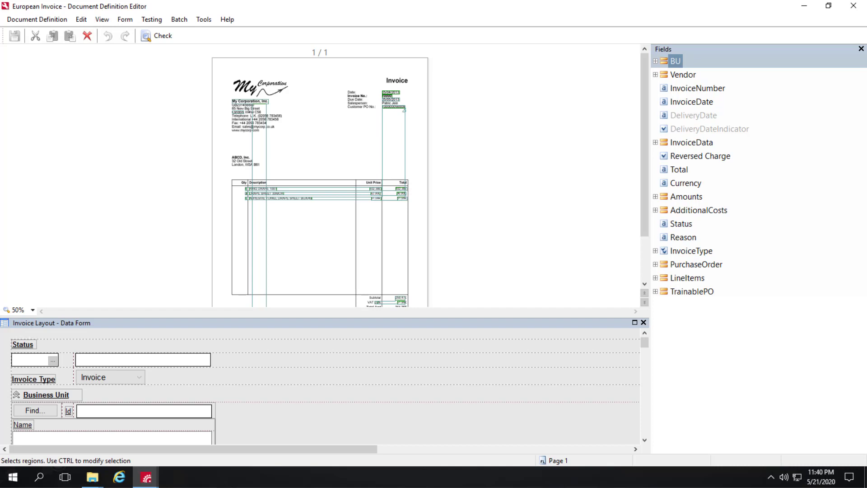
{"action": "right_click", "coordinate": [695, 265]}
{"action": "left_click", "coordinate": [671, 275]}
{"action": "right_click", "coordinate": [672, 277]}
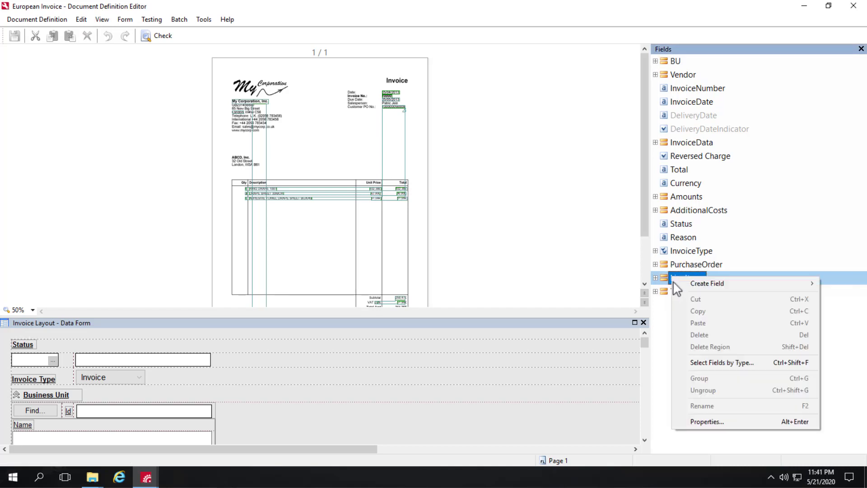
{"action": "left_click", "coordinate": [707, 422]}
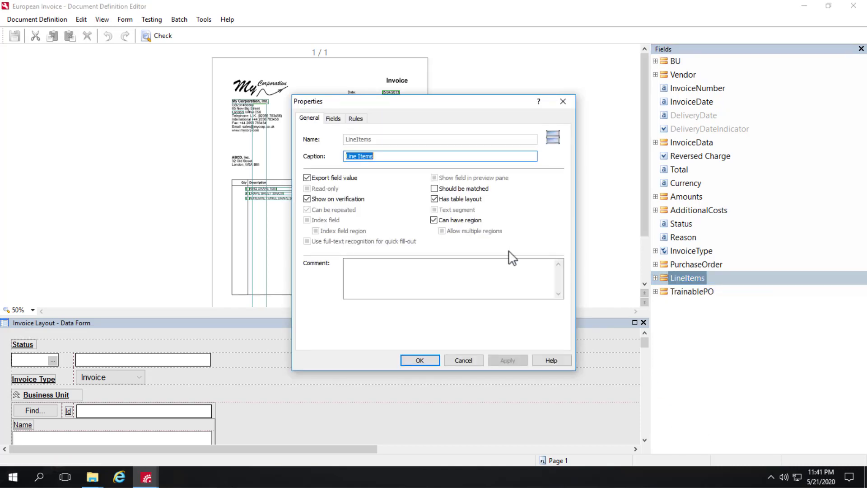
{"action": "left_click", "coordinate": [356, 119]}
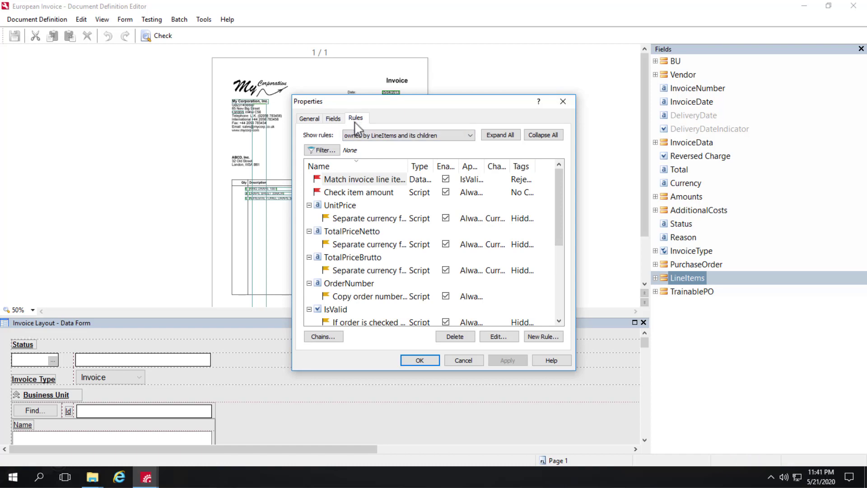
{"action": "double_click", "coordinate": [360, 179]}
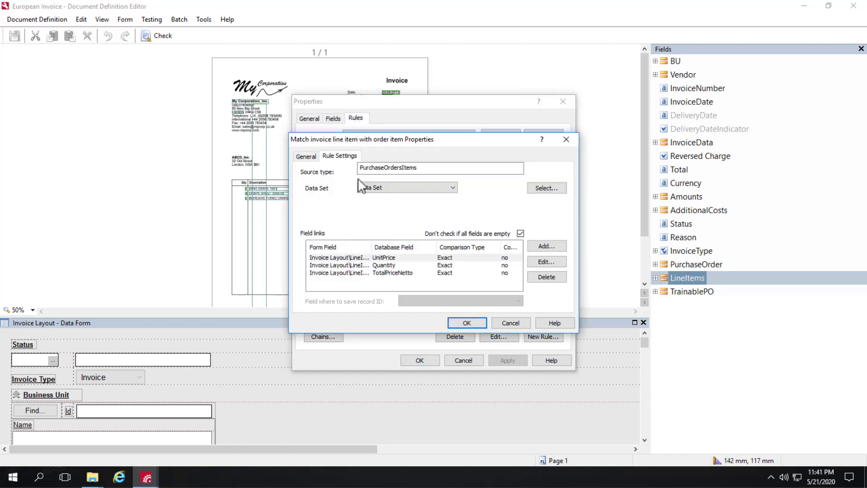
{"action": "left_click", "coordinate": [401, 189]}
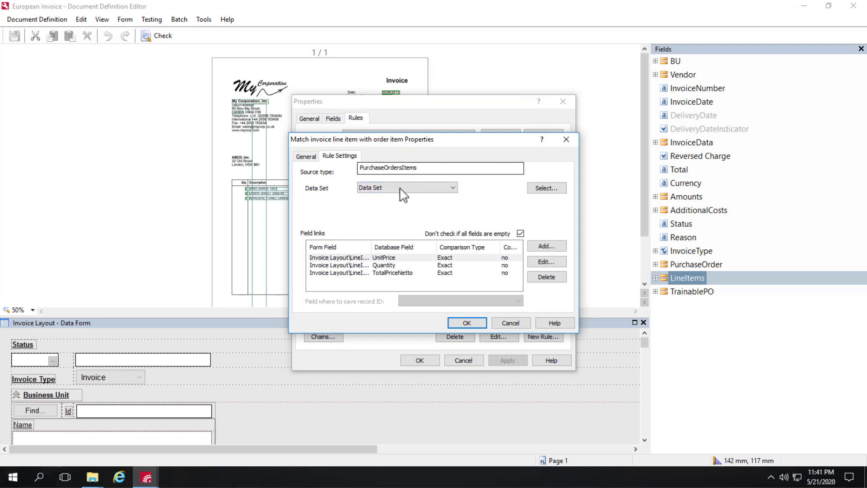
{"action": "left_click", "coordinate": [425, 190]}
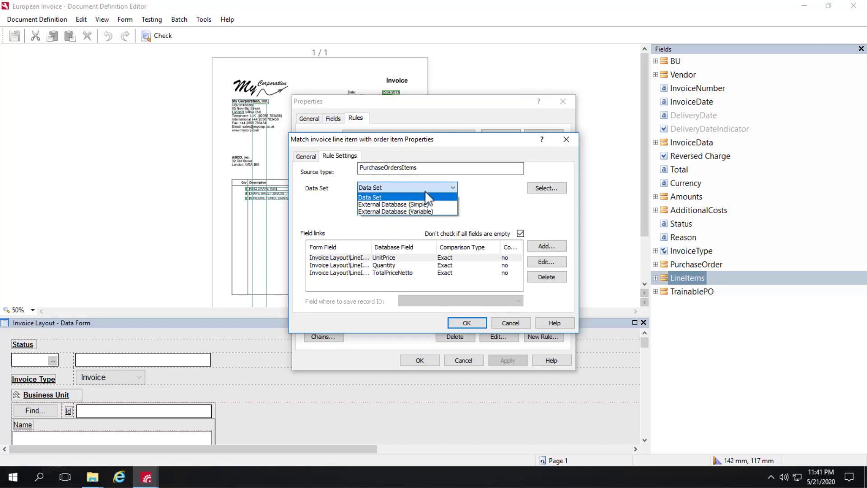
{"action": "left_click", "coordinate": [381, 198]}
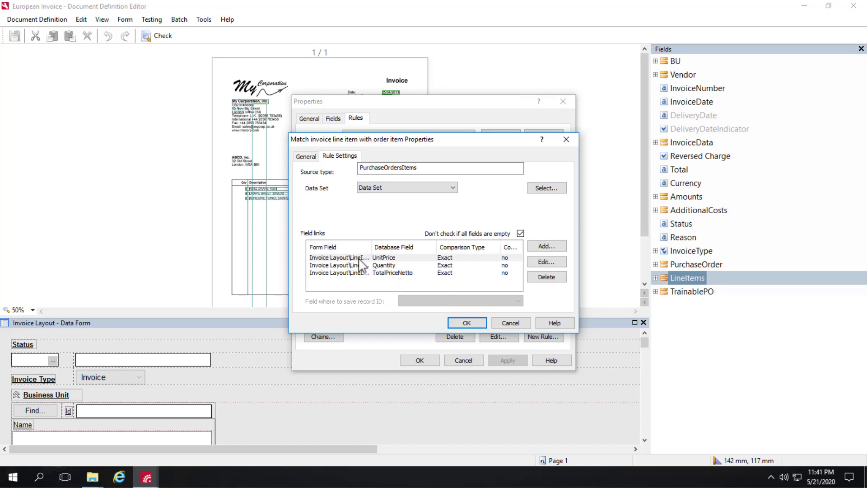
{"action": "left_click", "coordinate": [377, 258]}
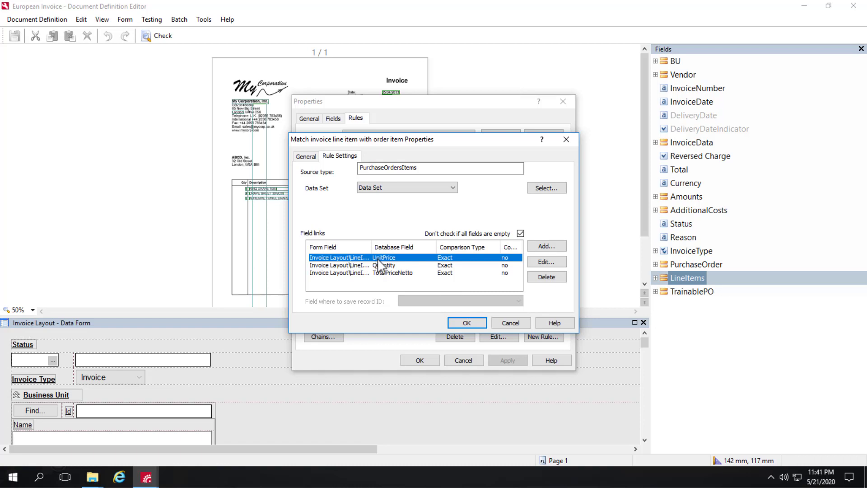
{"action": "left_click", "coordinate": [511, 323]}
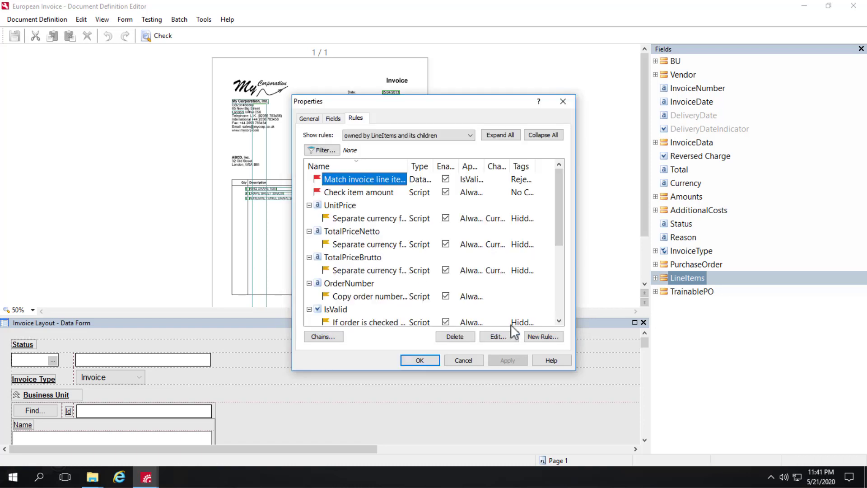
Step: Cancel the LineItems properties, then close the Document Definition Editor and Document Definitions list
{"action": "left_click", "coordinate": [463, 359]}
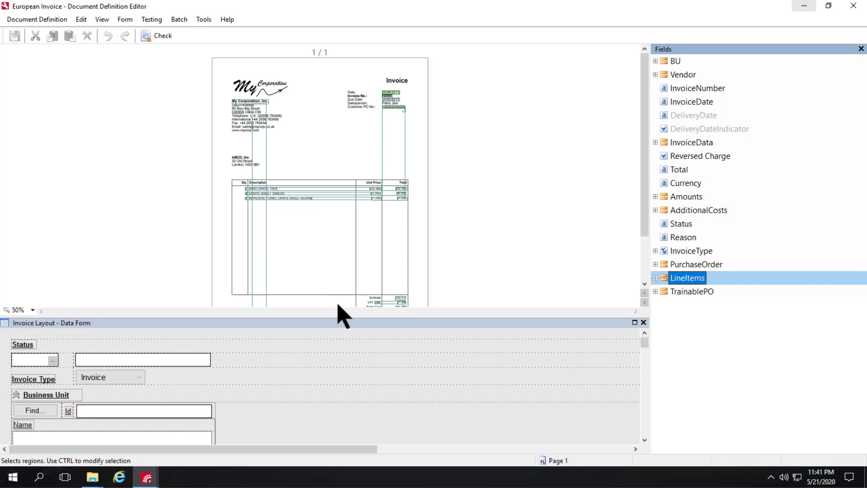
{"action": "left_click", "coordinate": [853, 6]}
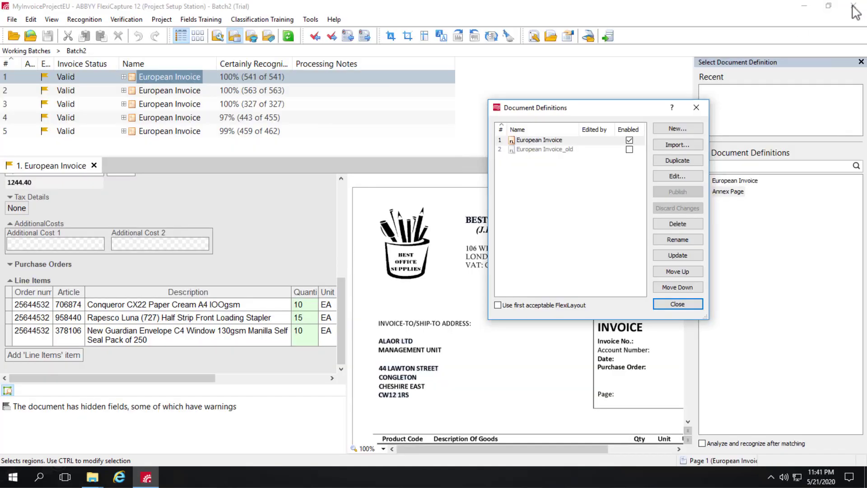
{"action": "left_click", "coordinate": [672, 305]}
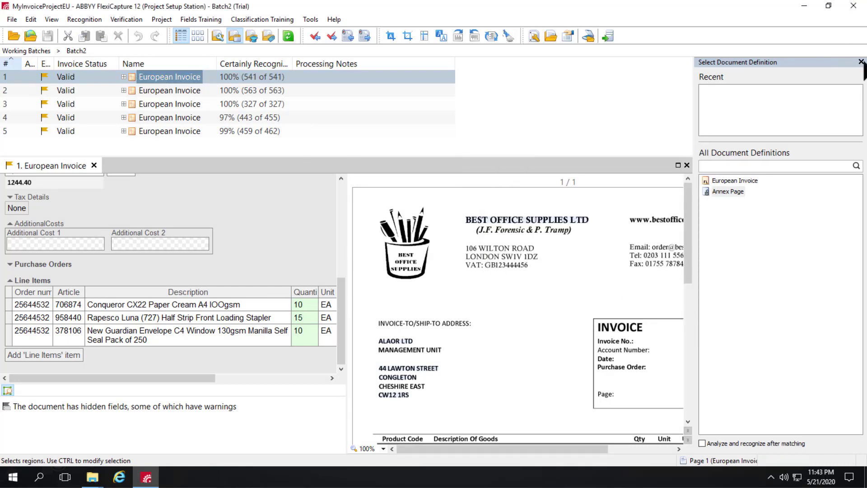
Step: Close the definition selection pane and scroll the Line Items table right to Currency and Is valid
{"action": "left_click", "coordinate": [862, 62]}
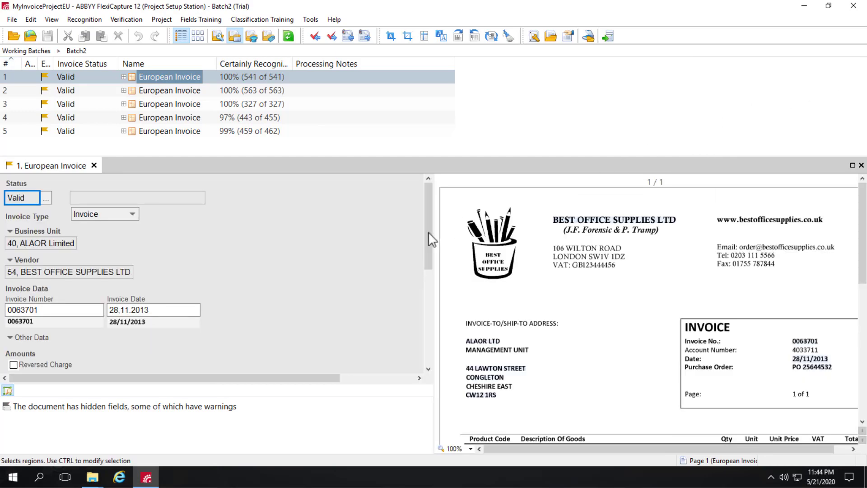
{"action": "scroll", "coordinate": [422, 321], "scroll_direction": "down", "scroll_amount": 5}
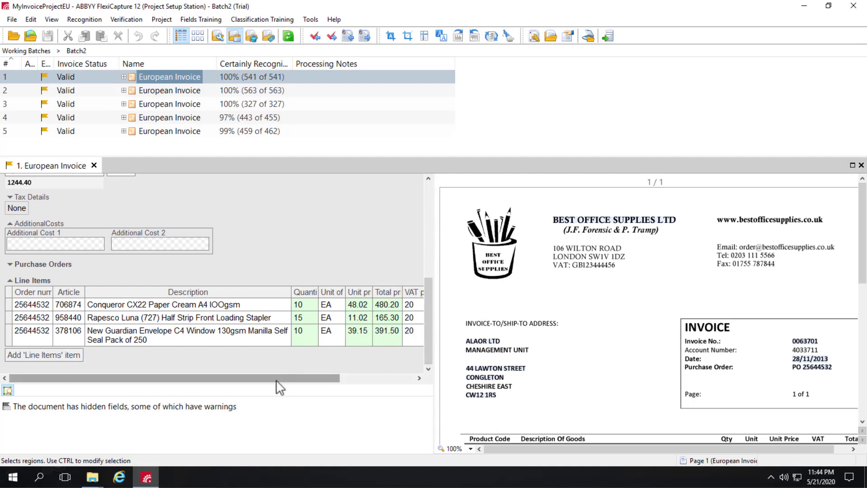
{"action": "scroll", "coordinate": [317, 383], "scroll_direction": "right", "scroll_amount": 3}
{"action": "scroll", "coordinate": [352, 391], "scroll_direction": "left", "scroll_amount": 3}
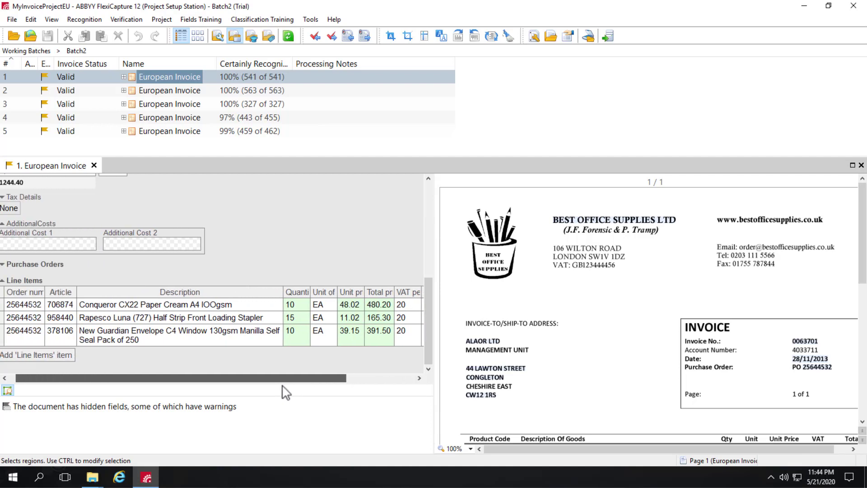
{"action": "scroll", "coordinate": [283, 387], "scroll_direction": "right", "scroll_amount": 3}
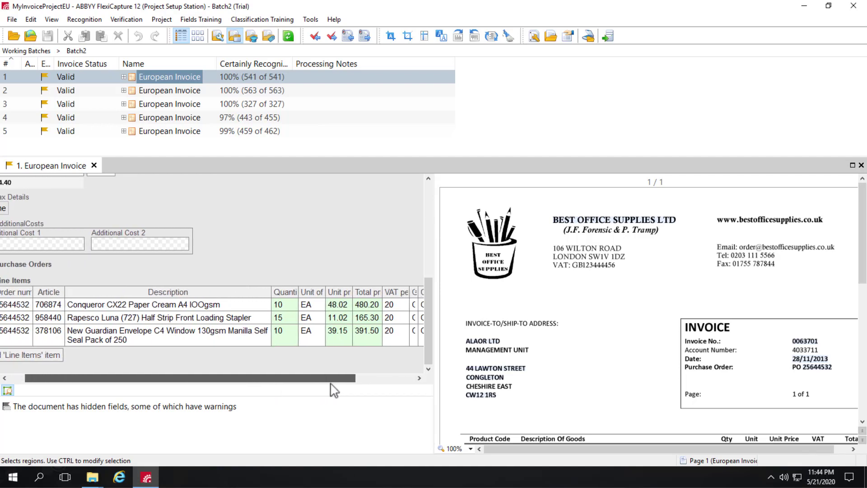
{"action": "scroll", "coordinate": [351, 391], "scroll_direction": "right", "scroll_amount": 2}
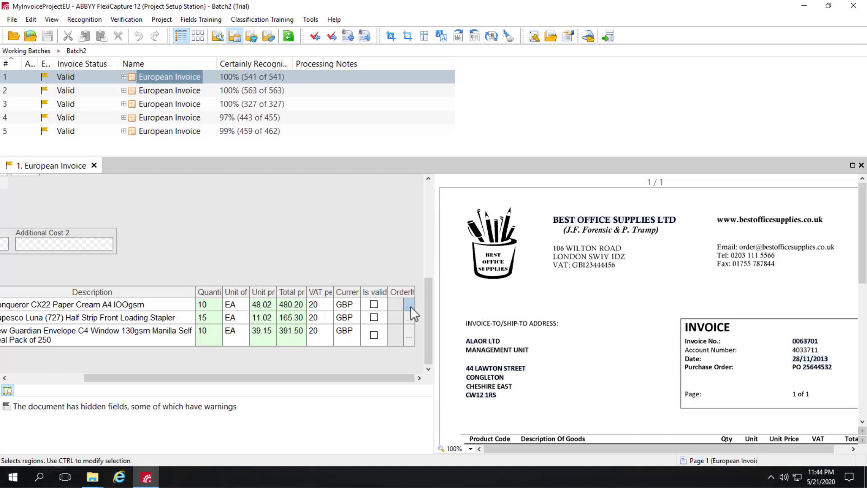
Step: Match the first line's OrderItemId to purchase-order item ItemId 14, the Conqueror paper
{"action": "left_click", "coordinate": [409, 305]}
{"action": "left_click", "coordinate": [409, 305]}
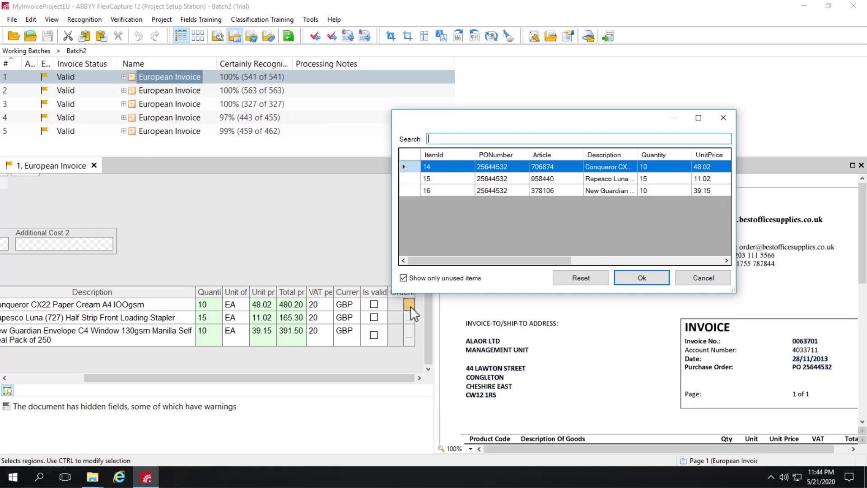
{"action": "left_click_drag", "start_coordinate": [513, 261], "coordinate": [632, 257]}
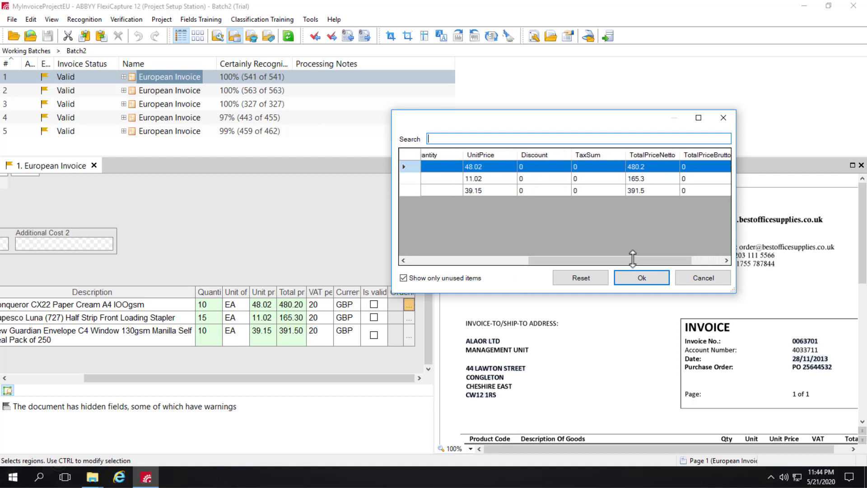
{"action": "left_click", "coordinate": [666, 277]}
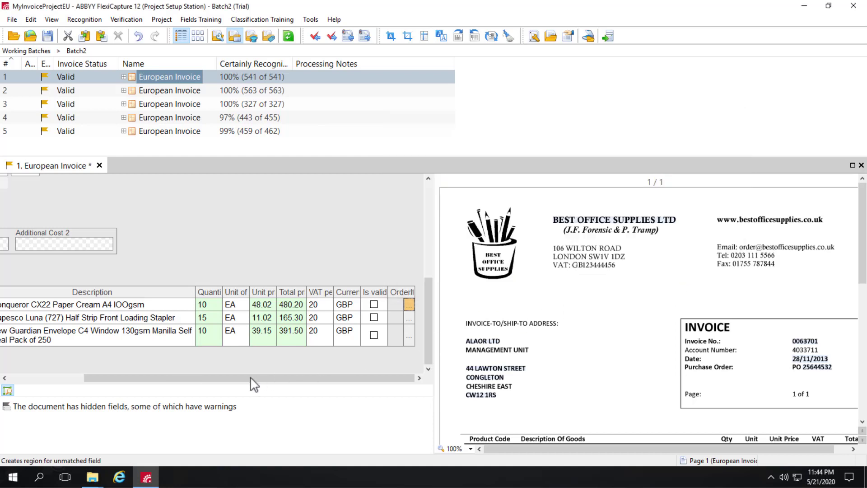
{"action": "left_click_drag", "start_coordinate": [220, 383], "coordinate": [145, 384]}
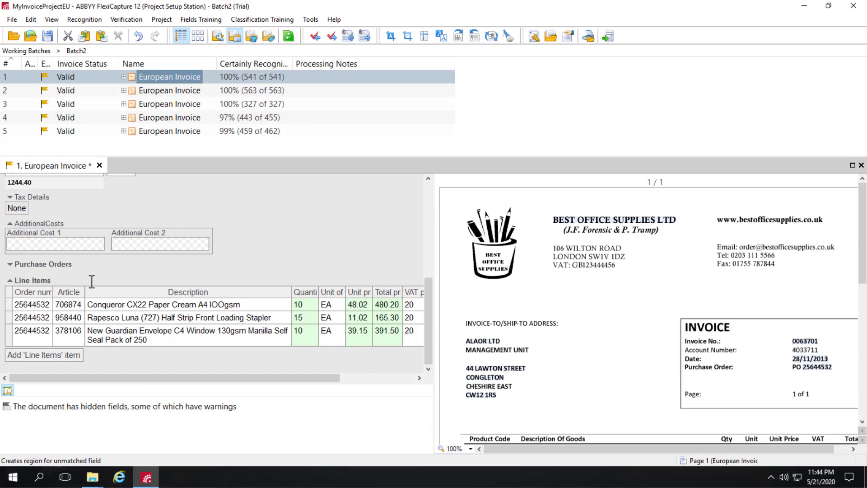
Step: Open the Line Items column chooser from the Description column header
{"action": "right_click", "coordinate": [133, 295]}
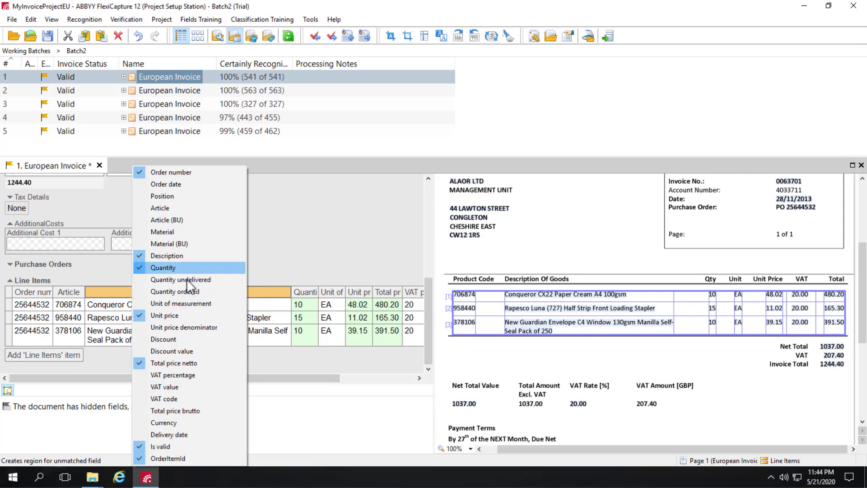
{"action": "key", "text": "Up"}
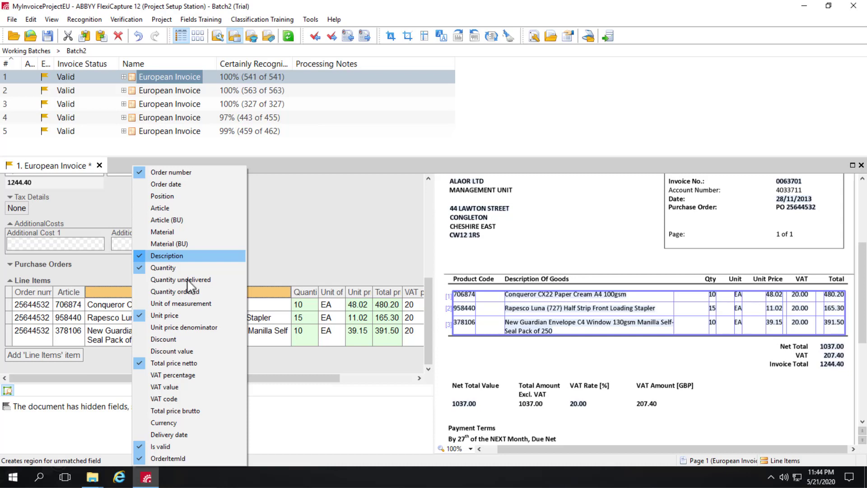
Step: Dismiss the column menu and flag the third line, the New Guardian envelopes, as Is valid
{"action": "left_click", "coordinate": [358, 237]}
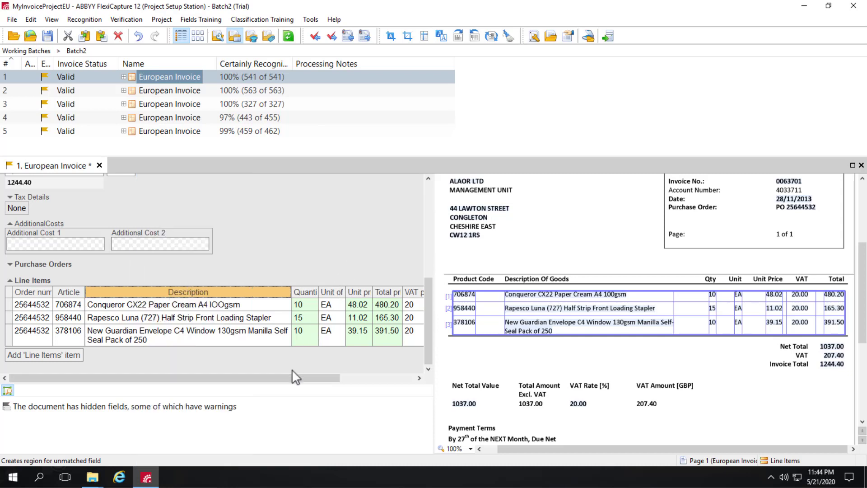
{"action": "left_click_drag", "start_coordinate": [292, 377], "coordinate": [384, 377]}
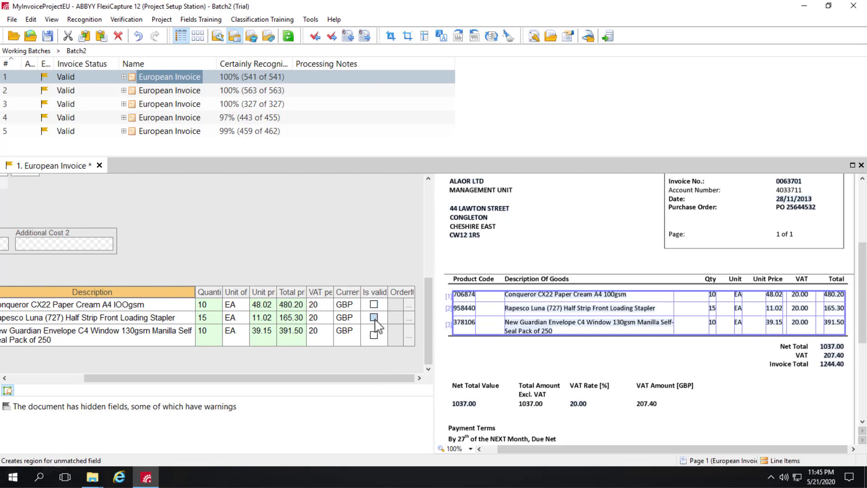
{"action": "left_click", "coordinate": [374, 335]}
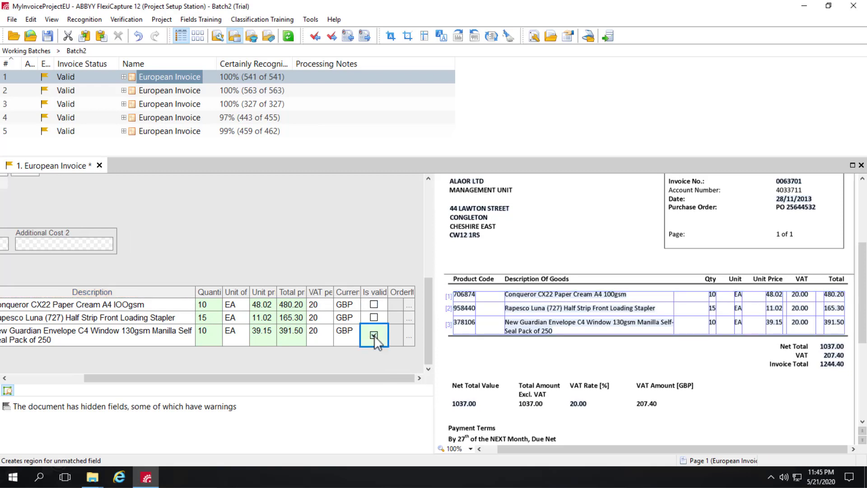
{"action": "left_click", "coordinate": [373, 335]}
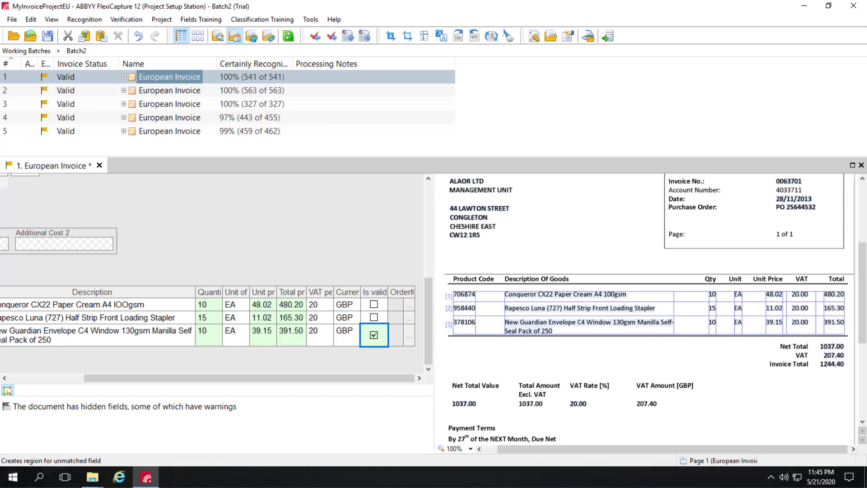